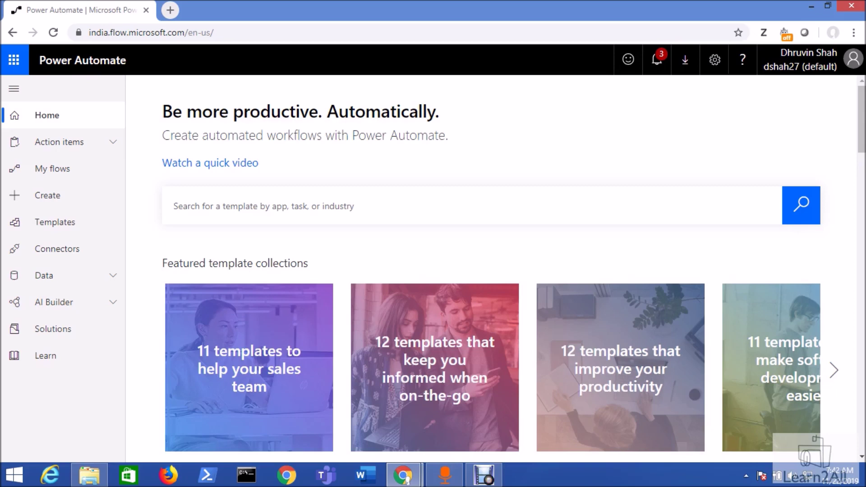
Create a blank instant flow triggered by the Location connector's 'When I enter or exit an area'
{"action": "left_click", "coordinate": [87, 207]}
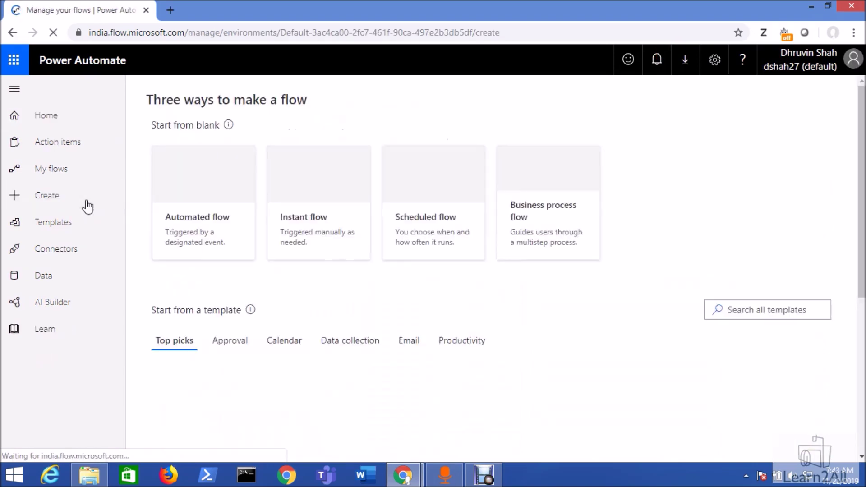
{"action": "left_click", "coordinate": [312, 201]}
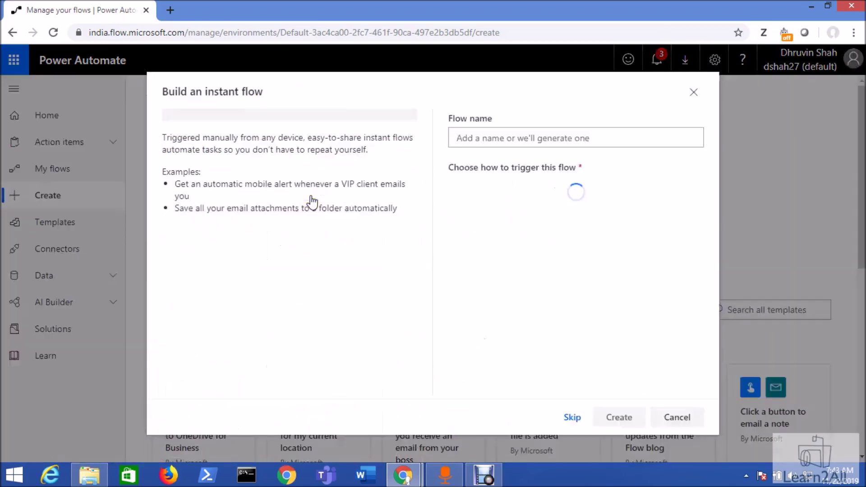
{"action": "left_click", "coordinate": [573, 417]}
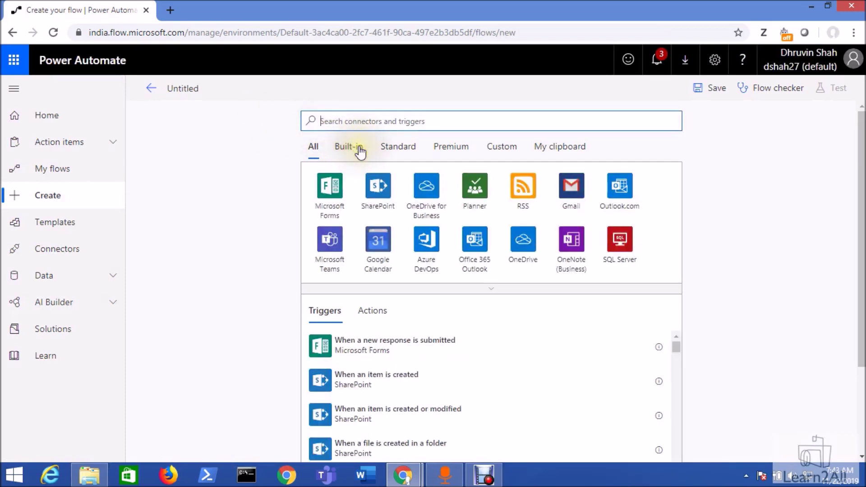
{"action": "left_click", "coordinate": [359, 156]}
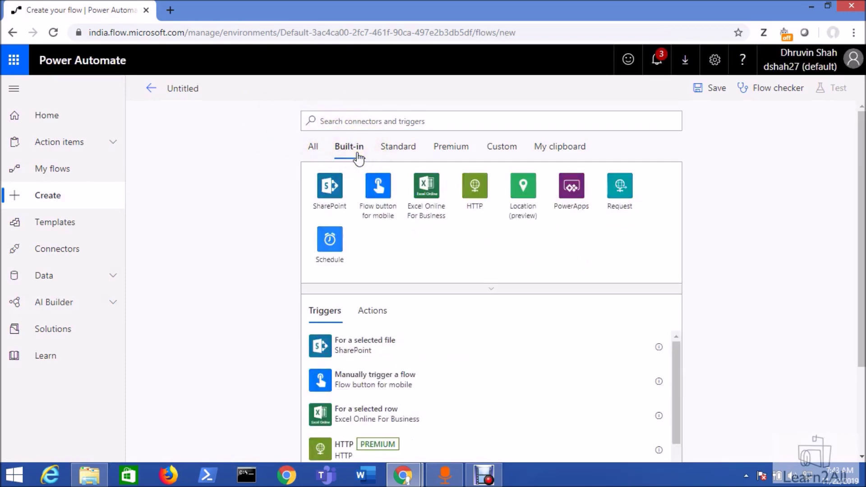
{"action": "left_click", "coordinate": [527, 204]}
{"action": "left_click", "coordinate": [409, 190]}
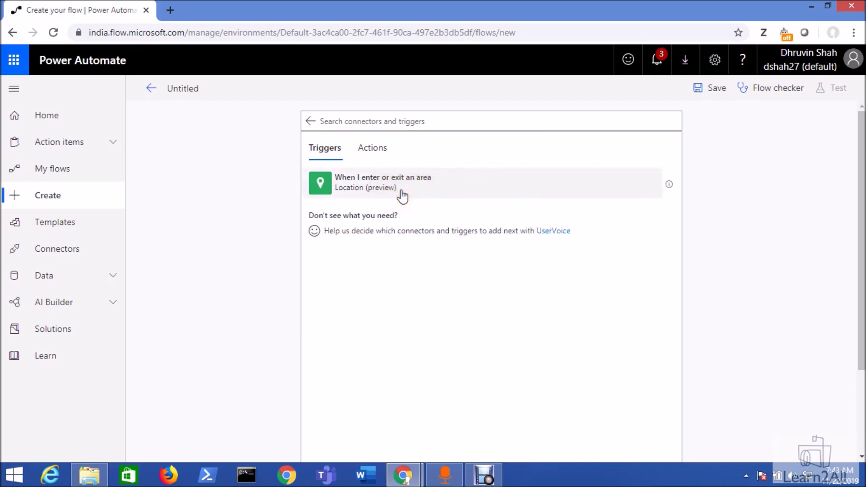
{"action": "left_click", "coordinate": [403, 197]}
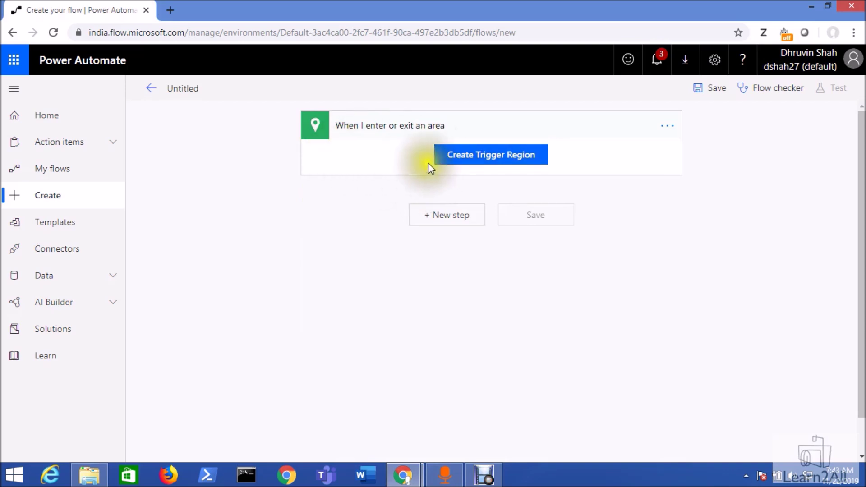
Open the trigger region map and view its centre as coordinates 23.041599, 72.465202
{"action": "left_click", "coordinate": [460, 163]}
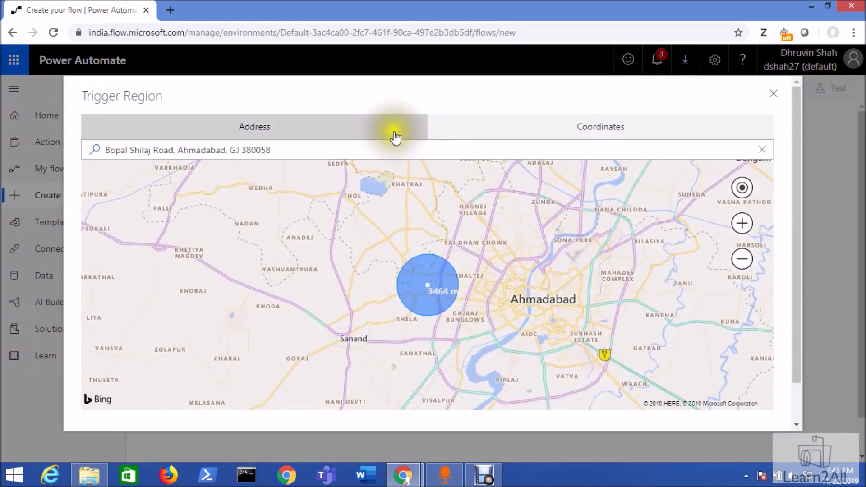
{"action": "left_click", "coordinate": [526, 141]}
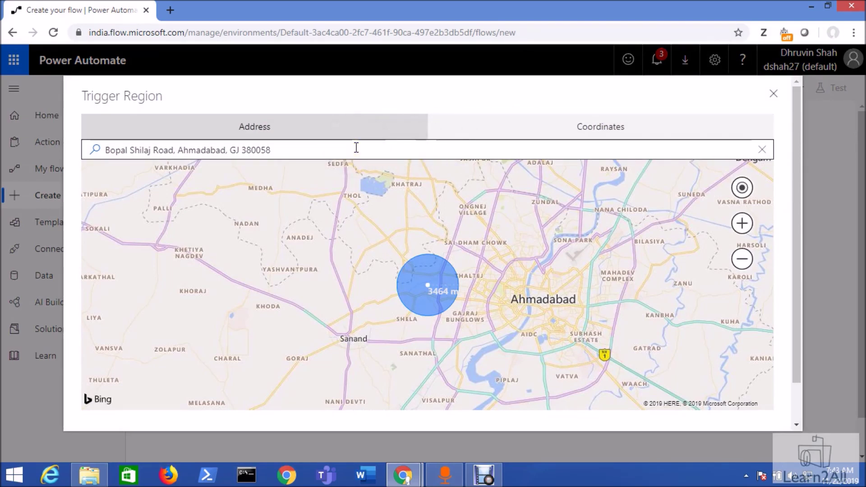
{"action": "left_click", "coordinate": [147, 100]}
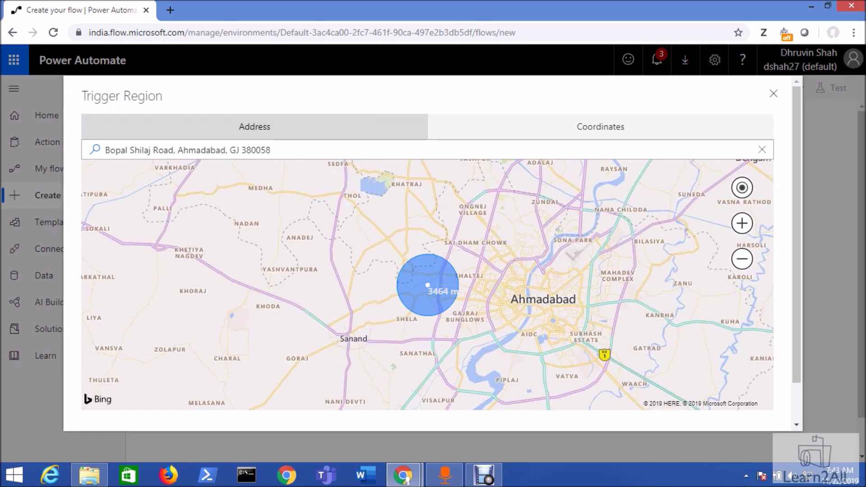
{"action": "left_click", "coordinate": [590, 129]}
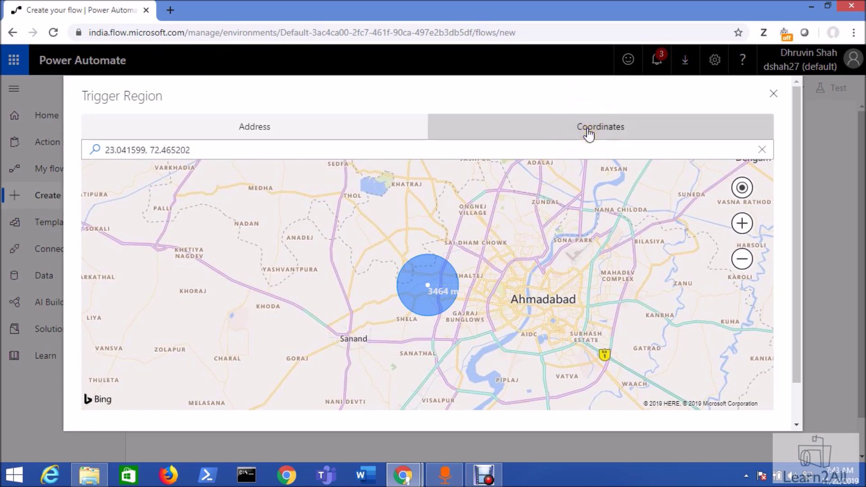
{"action": "left_click", "coordinate": [742, 189]}
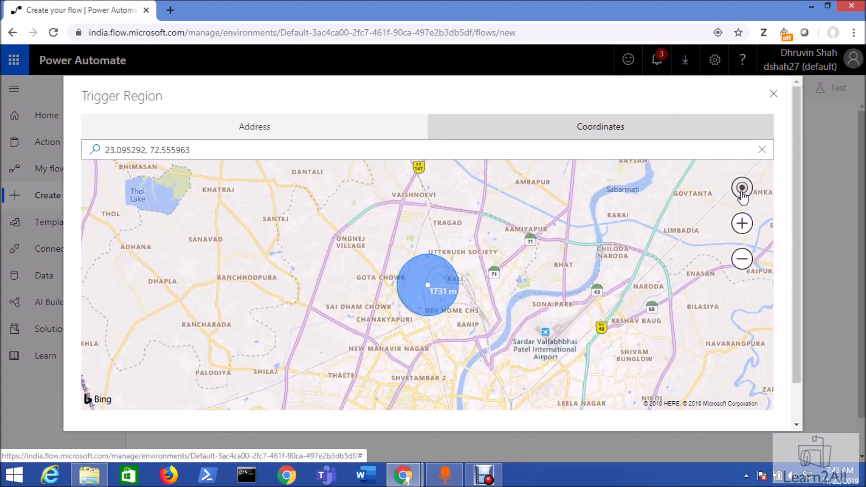
{"action": "left_click", "coordinate": [742, 225]}
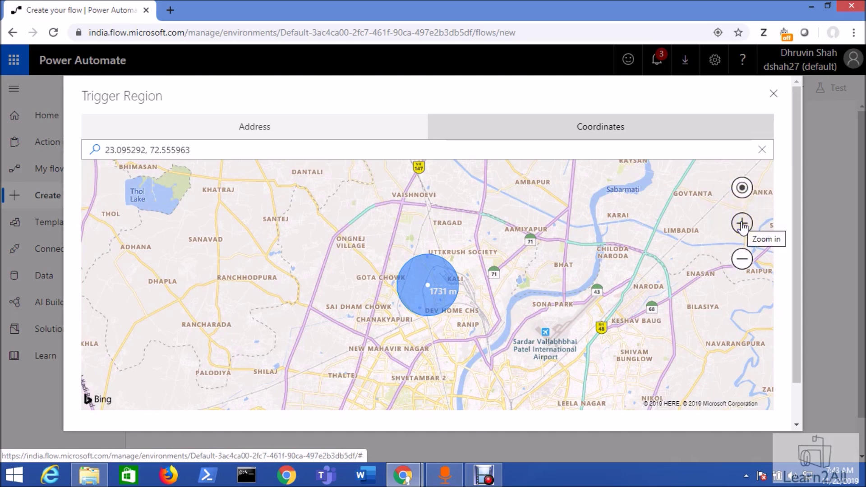
{"action": "left_click", "coordinate": [743, 224]}
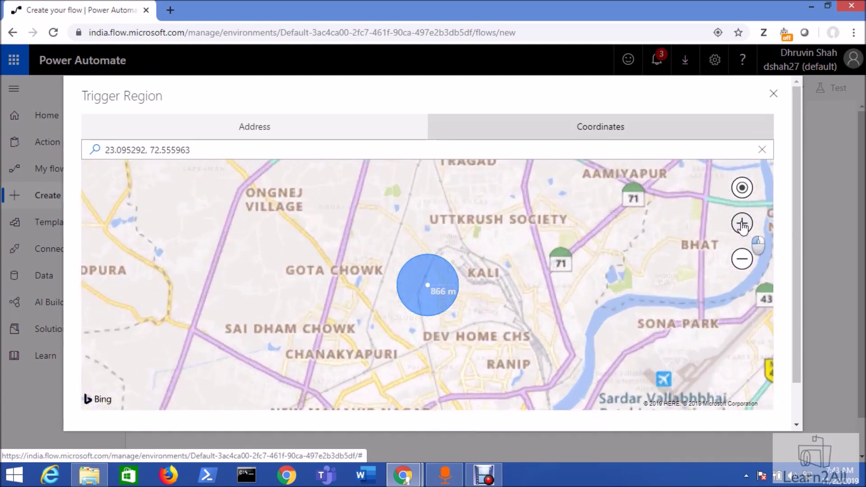
{"action": "left_click", "coordinate": [743, 224]}
{"action": "left_click", "coordinate": [743, 224]}
{"action": "left_click", "coordinate": [431, 299]}
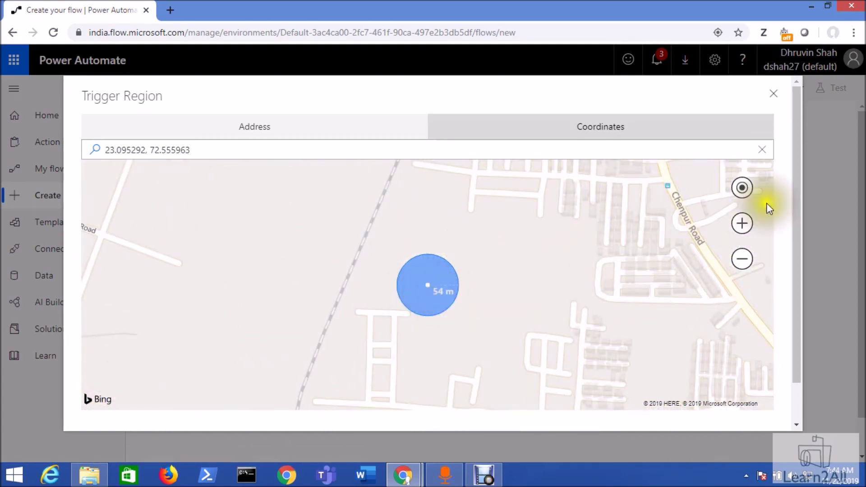
{"action": "left_click", "coordinate": [743, 226]}
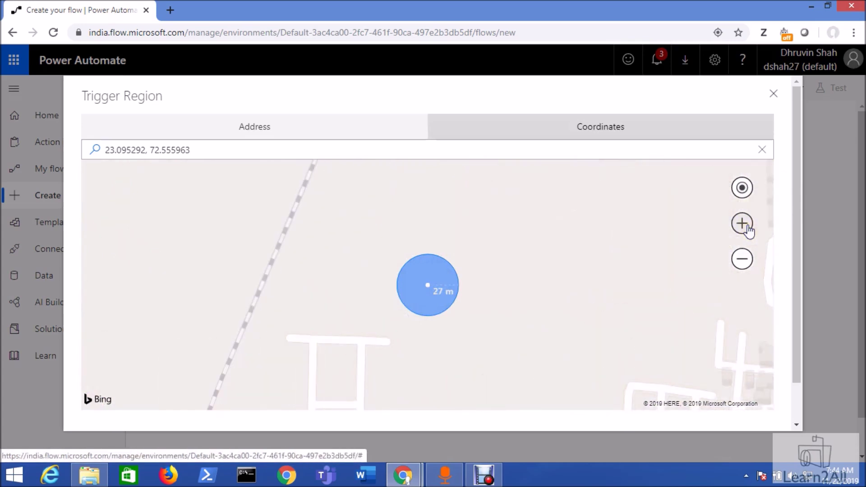
Zoom the map out to a roughly 6926 m region covering Ahmedabad
{"action": "left_click", "coordinate": [742, 259]}
{"action": "left_click", "coordinate": [742, 261]}
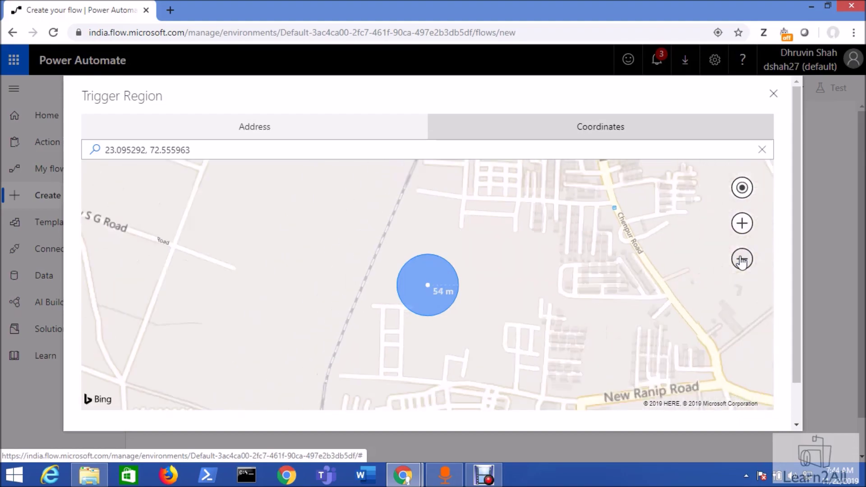
{"action": "left_click", "coordinate": [742, 260]}
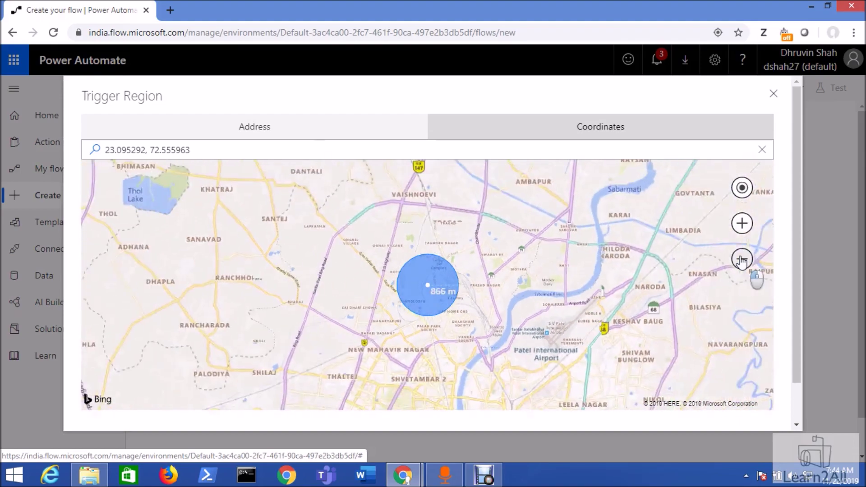
{"action": "left_click", "coordinate": [742, 261]}
{"action": "left_click", "coordinate": [742, 260]}
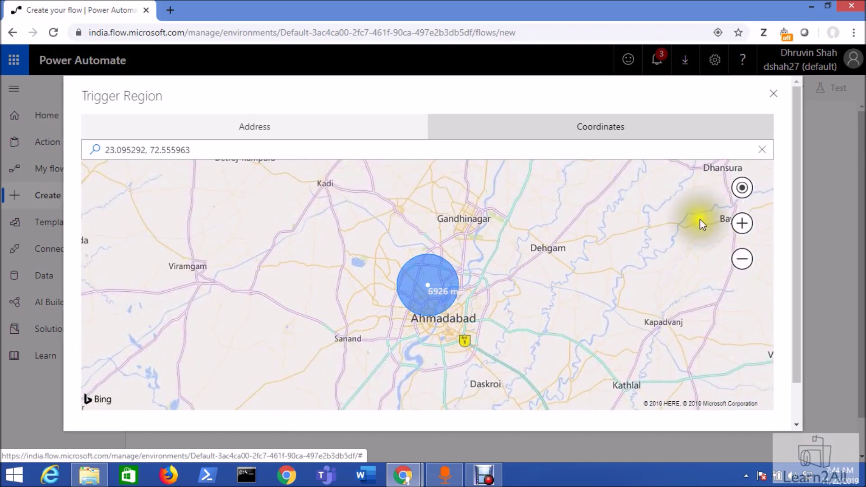
{"action": "left_click", "coordinate": [264, 131]}
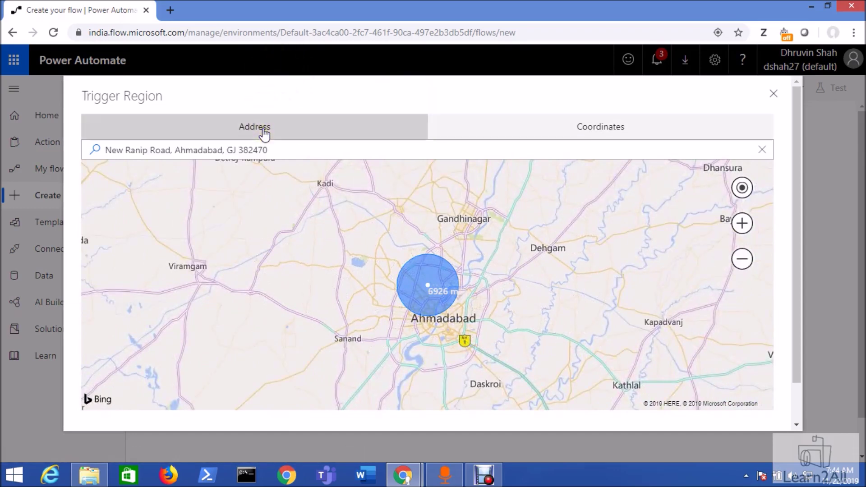
Search 'gota' and save the trigger region centred on Service Road, Ahmadabad, GJ 382481
{"action": "left_click", "coordinate": [284, 151]}
{"action": "left_click_drag", "start_coordinate": [285, 151], "coordinate": [19, 149]}
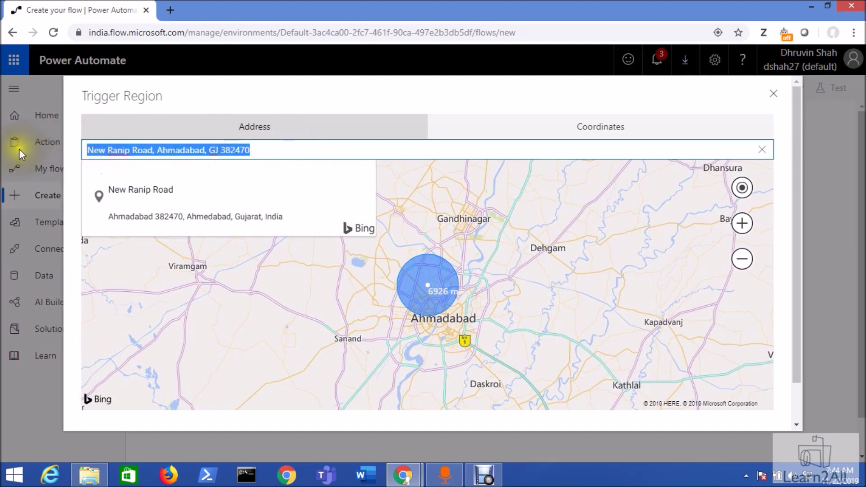
{"action": "type", "text": "gota"}
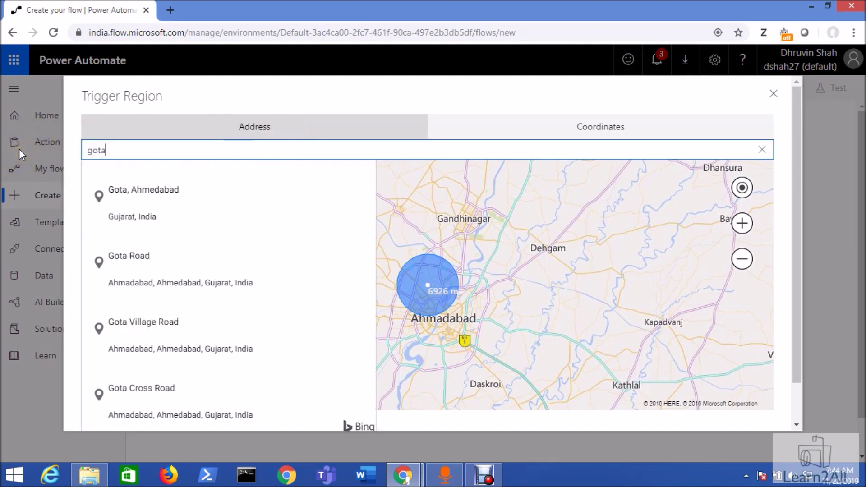
{"action": "key", "text": "Return"}
{"action": "left_click", "coordinate": [742, 260]}
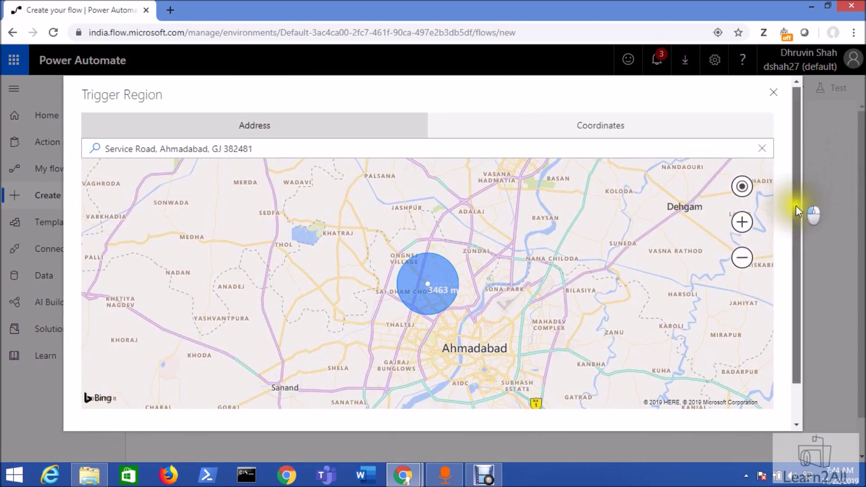
{"action": "left_click_drag", "start_coordinate": [796, 205], "coordinate": [795, 253]}
{"action": "left_click", "coordinate": [121, 403]}
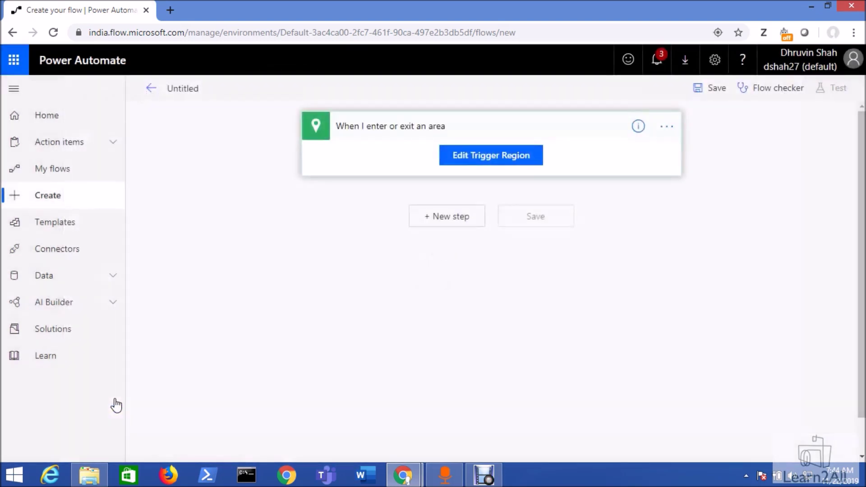
{"action": "left_click", "coordinate": [464, 216]}
{"action": "left_click", "coordinate": [464, 217]}
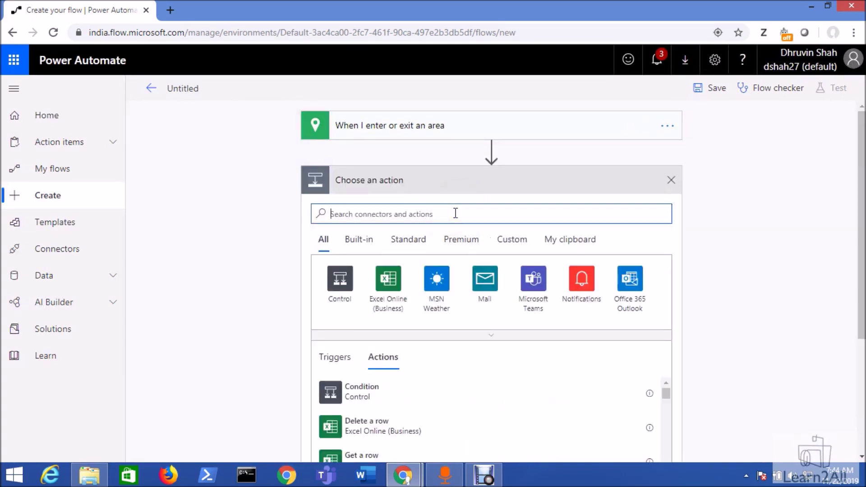
Add a Send an email (V2) action addressed to the suggested contact 'dhru'
{"action": "type", "text": "s"}
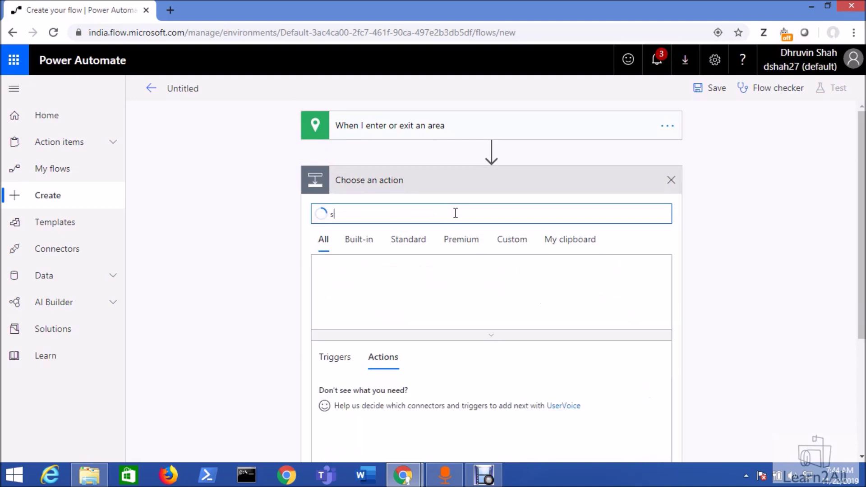
{"action": "type", "text": "end a"}
{"action": "type", "text": "n ema"}
{"action": "left_click", "coordinate": [426, 401]}
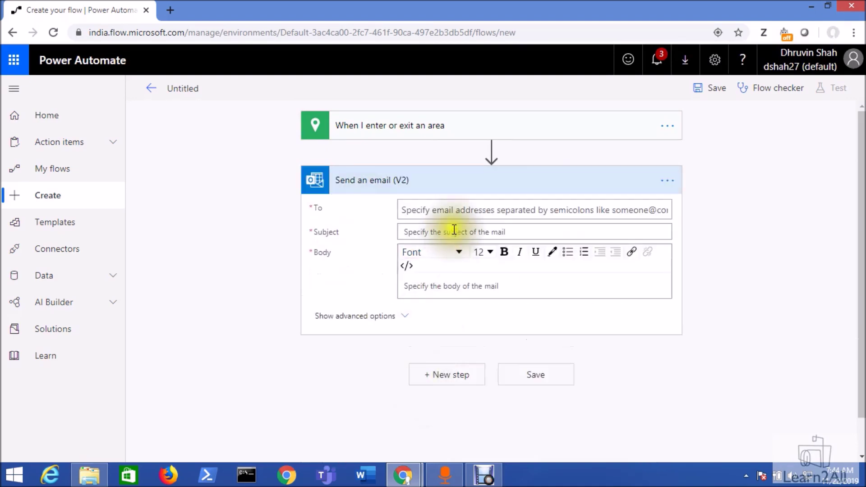
{"action": "left_click", "coordinate": [441, 207]}
{"action": "type", "text": "dhru"}
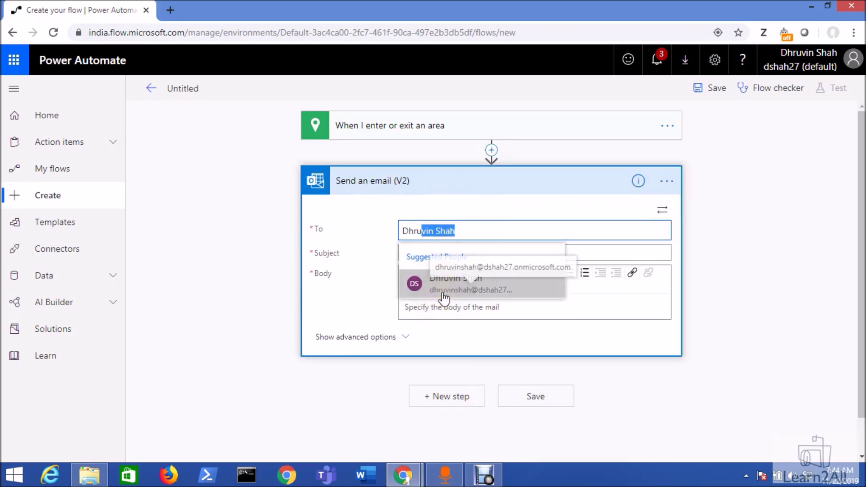
{"action": "left_click", "coordinate": [434, 282]}
Set the subject to 'Location Trigger has been Called - LAtitude' currentLatitude 'Longitude -' currentLongitude
{"action": "left_click", "coordinate": [446, 253]}
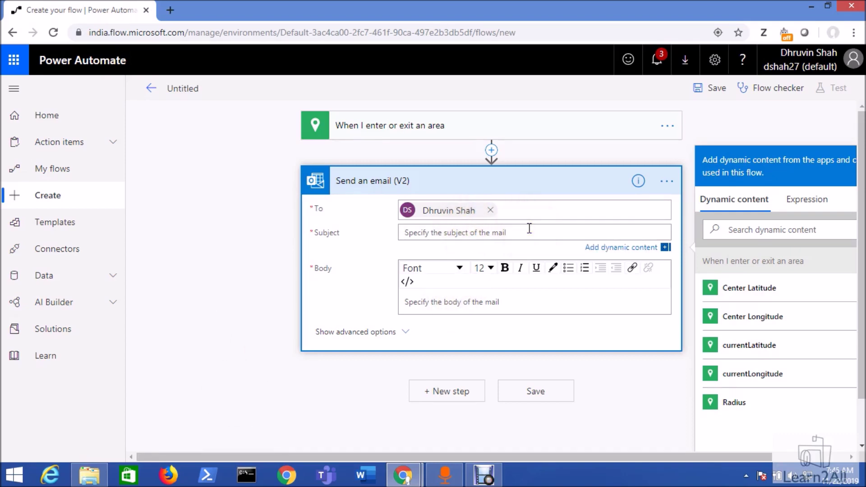
{"action": "type", "text": "Location Trigger has been Calle"}
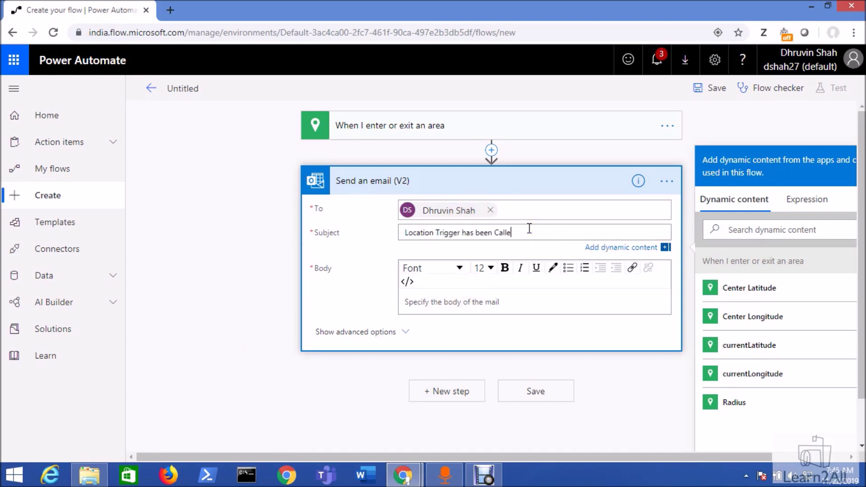
{"action": "type", "text": "d - LAtitude"}
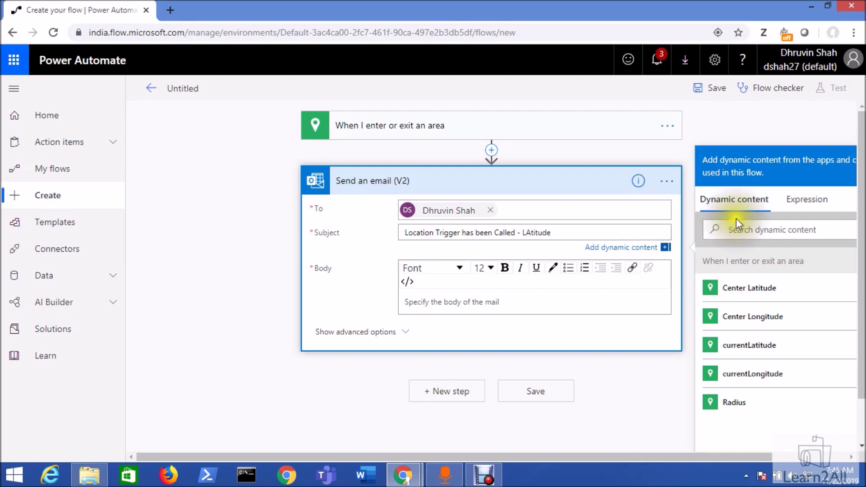
{"action": "left_click", "coordinate": [787, 349]}
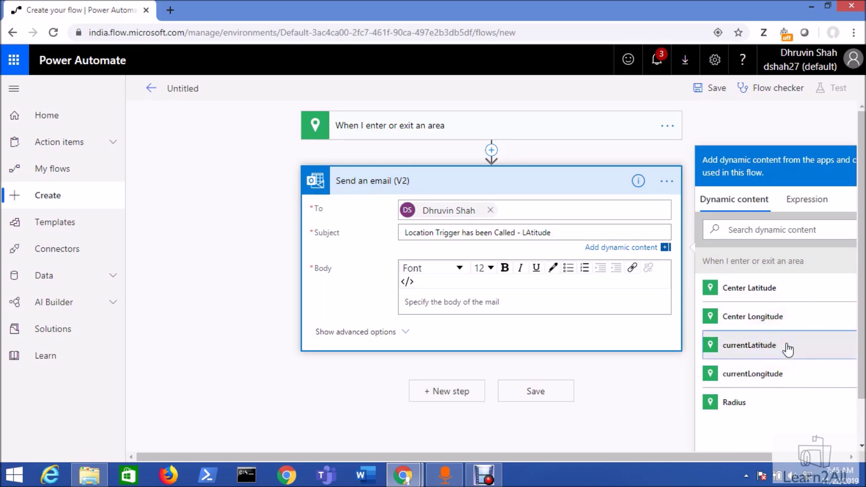
{"action": "type", "text": "Lo"}
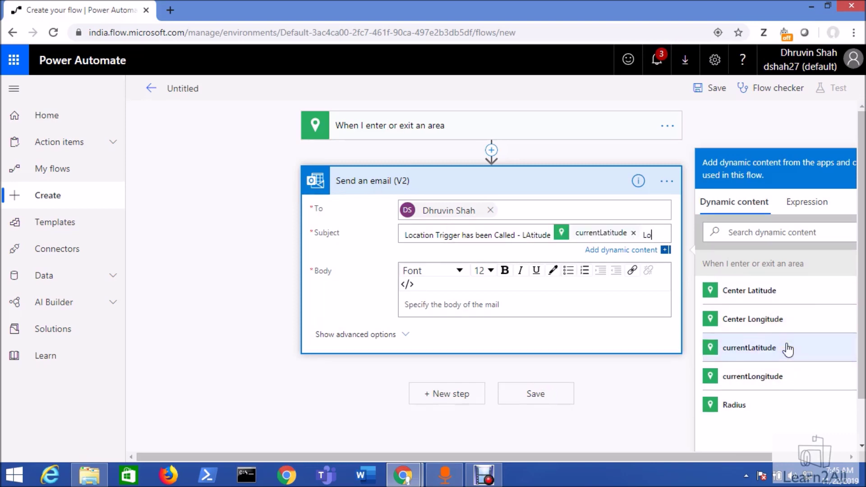
{"action": "type", "text": "ngitu"}
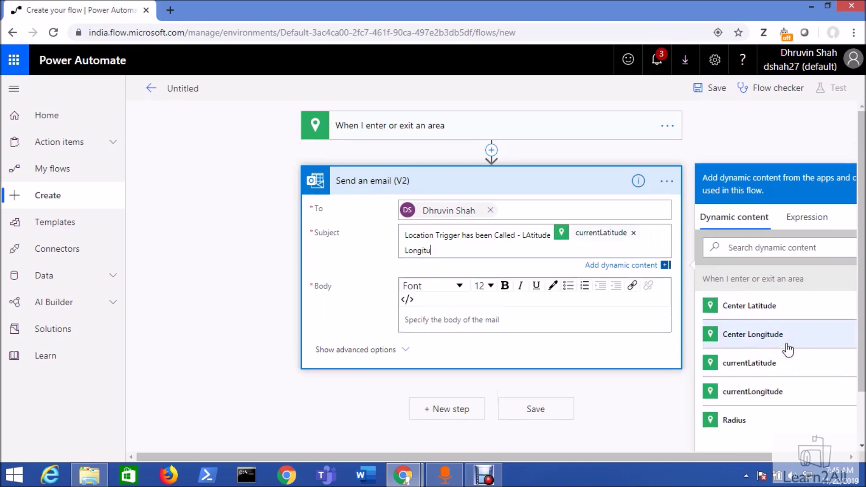
{"action": "type", "text": "de -"}
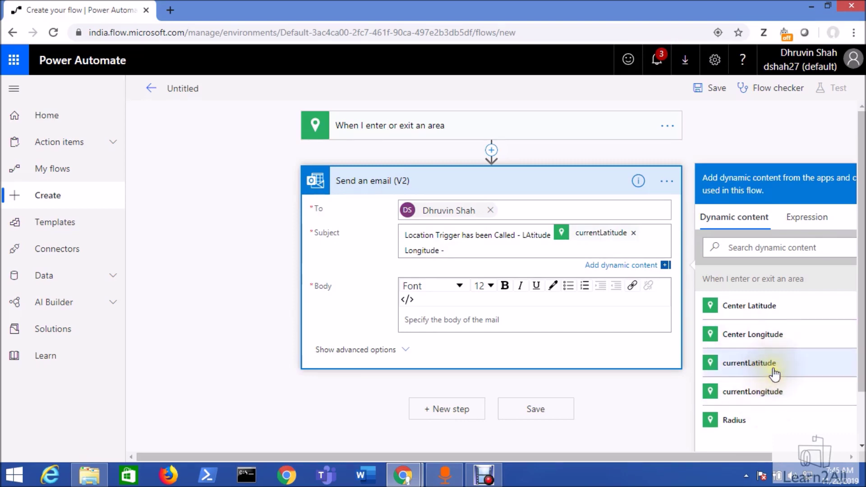
{"action": "left_click", "coordinate": [774, 391]}
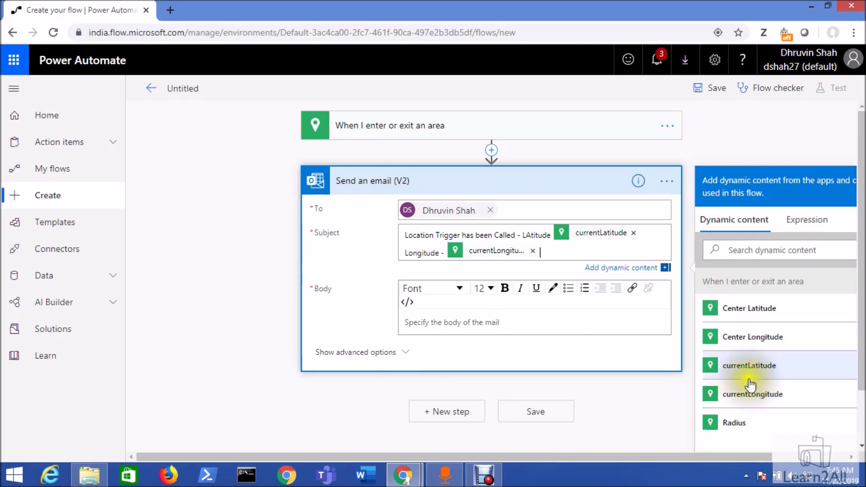
{"action": "left_click", "coordinate": [421, 326]}
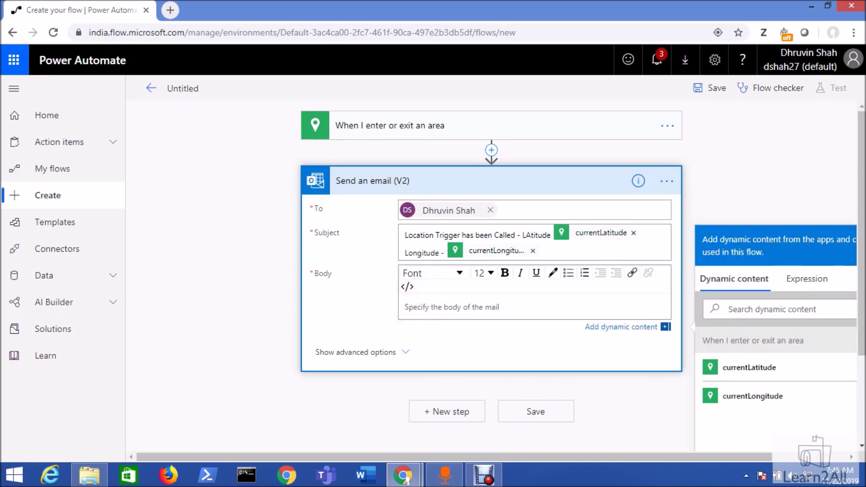
{"action": "left_click", "coordinate": [441, 309]}
Paste the location message into the body, followed by 'Lat -' currentLatitude and 'Lon -' currentLongitude lines
{"action": "type", "text": "Dhruvin,  You have entered or exited from the location. Please bring training material from the vendor nearer to that location."}
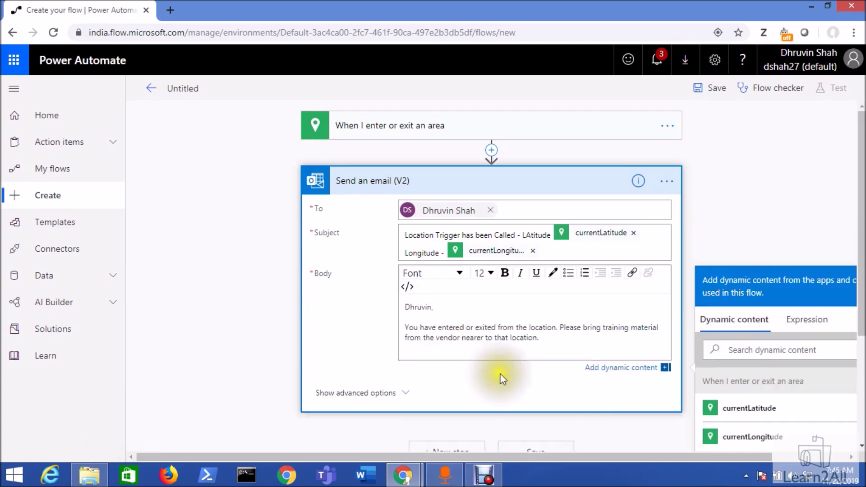
{"action": "type", "text": "Lat -"}
{"action": "left_click", "coordinate": [504, 372]}
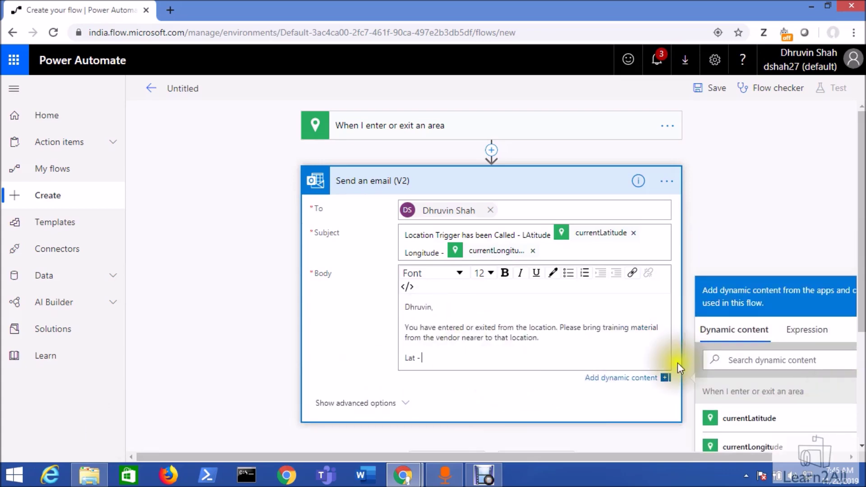
{"action": "left_click", "coordinate": [760, 417]}
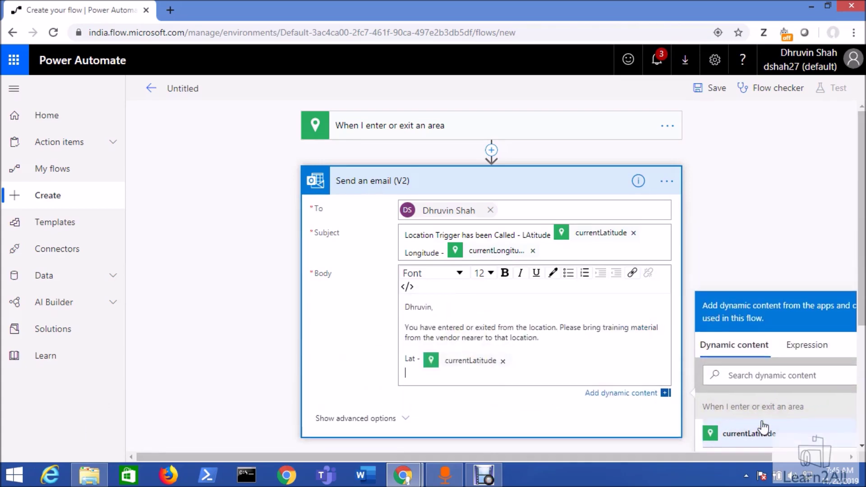
{"action": "key", "text": "Return"}
{"action": "type", "text": "Lon"}
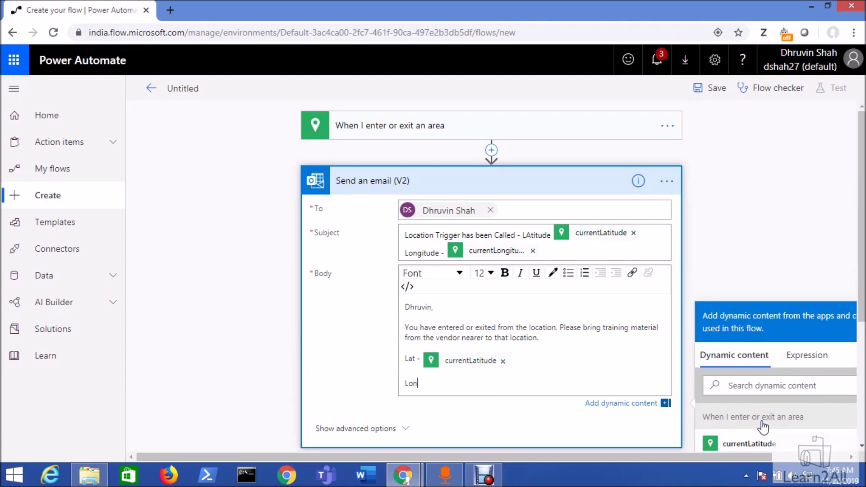
{"action": "type", "text": " -"}
{"action": "scroll", "coordinate": [761, 417], "scroll_direction": "down", "scroll_amount": 4}
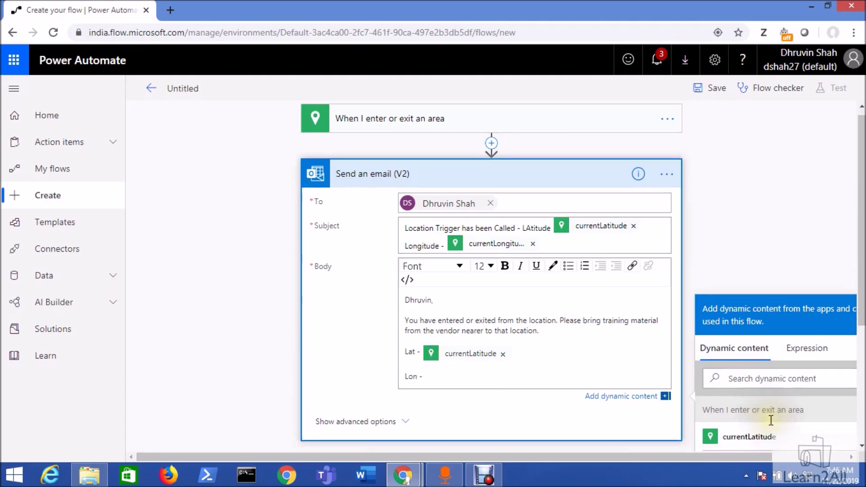
{"action": "left_click", "coordinate": [751, 279]}
{"action": "scroll", "coordinate": [632, 275], "scroll_direction": "up", "scroll_amount": 4}
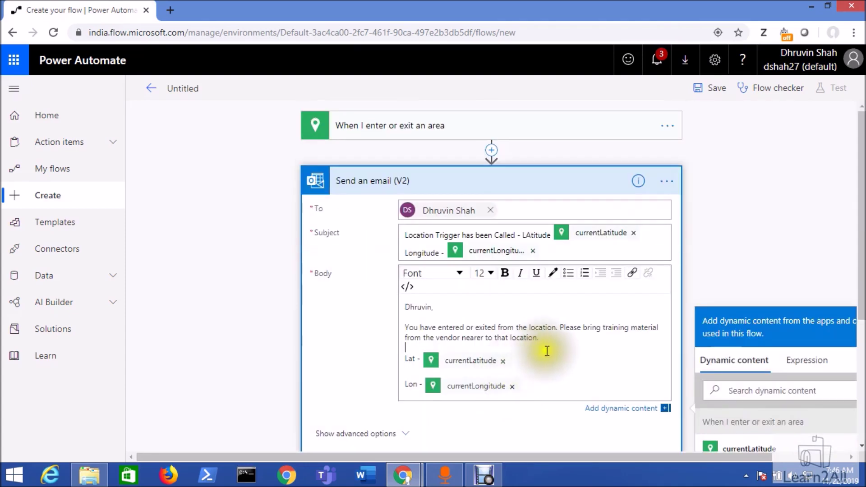
{"action": "scroll", "coordinate": [792, 421], "scroll_direction": "down", "scroll_amount": 3}
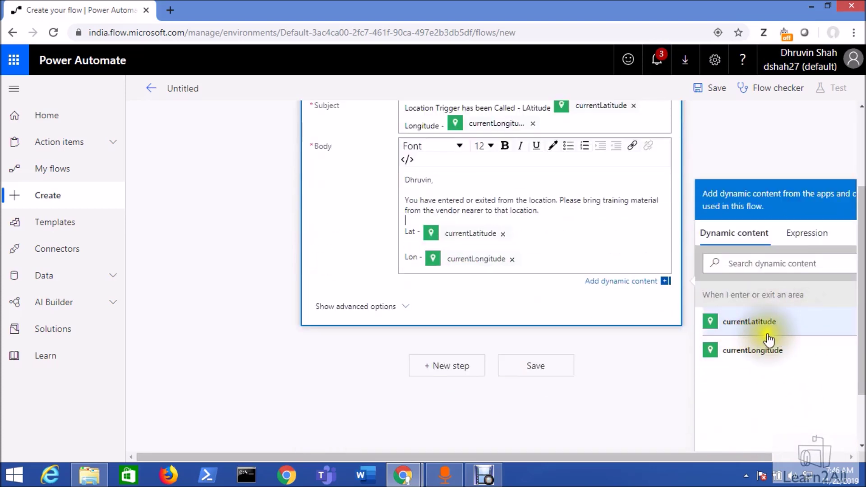
{"action": "left_click", "coordinate": [764, 365]}
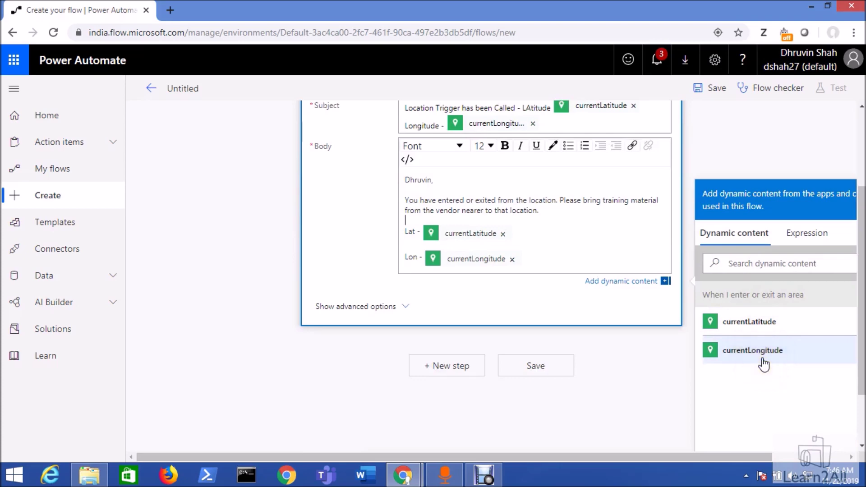
{"action": "left_click", "coordinate": [540, 372]}
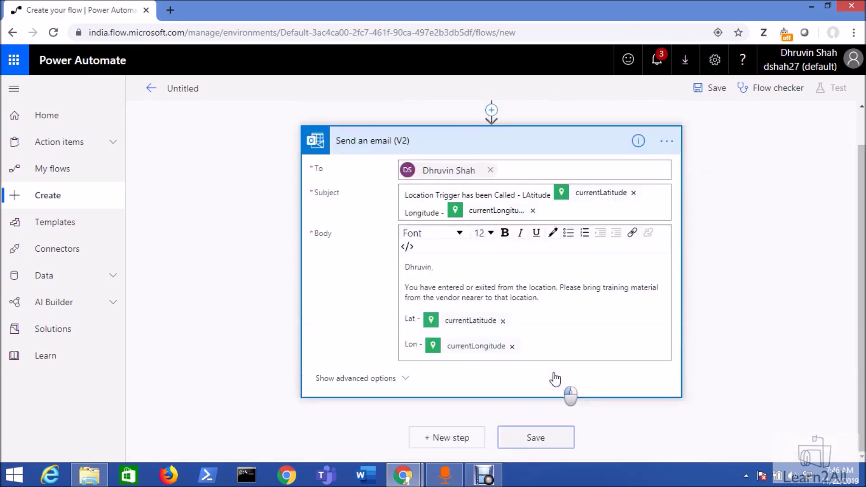
Save the flow as 'Geographical Fensing- Called' and reload its details page
{"action": "left_click", "coordinate": [713, 92]}
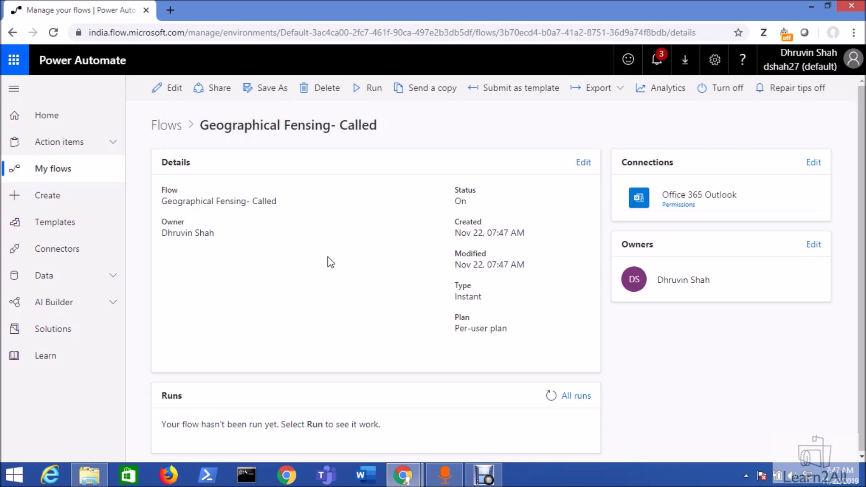
{"action": "key", "text": "F5"}
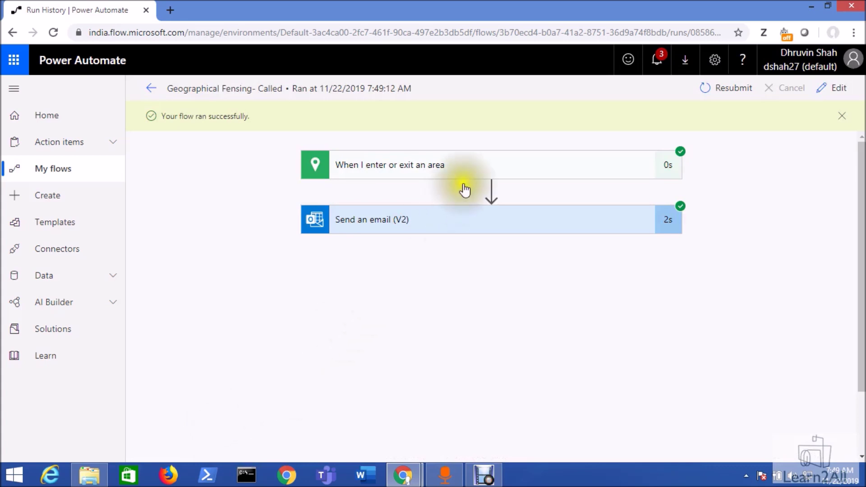
{"action": "left_click", "coordinate": [443, 226]}
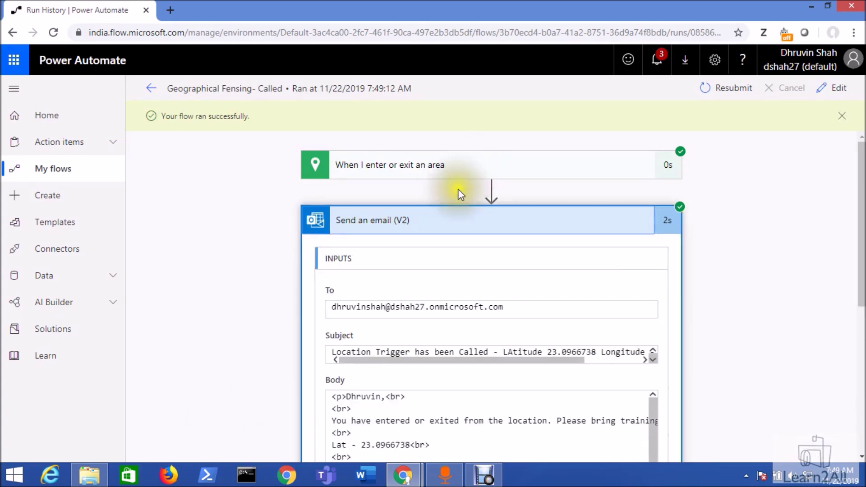
{"action": "scroll", "coordinate": [499, 427], "scroll_direction": "down", "scroll_amount": 2}
{"action": "scroll", "coordinate": [446, 316], "scroll_direction": "up", "scroll_amount": 2}
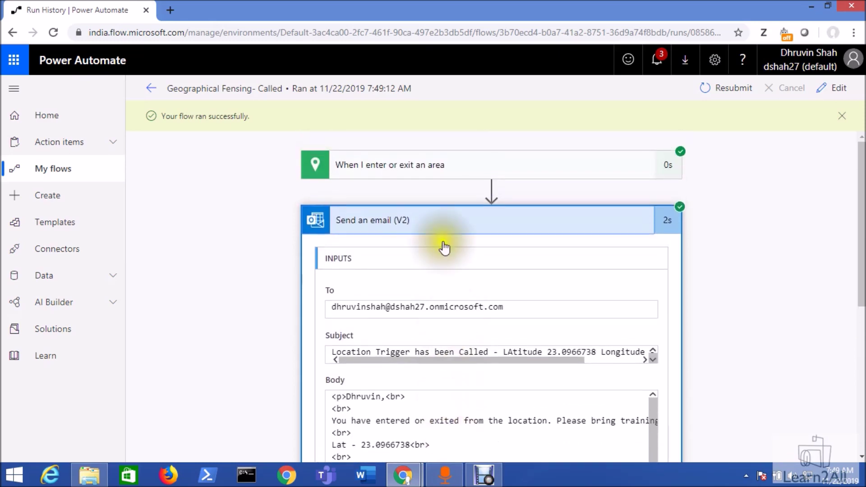
{"action": "left_click", "coordinate": [443, 167]}
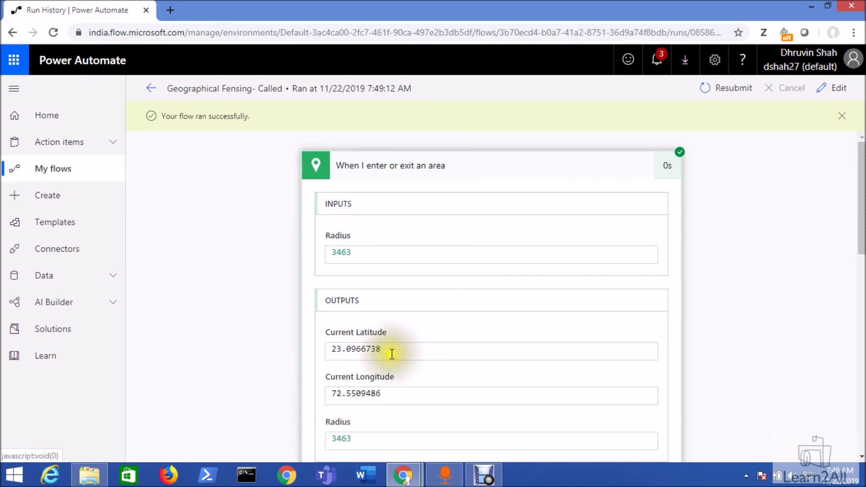
{"action": "scroll", "coordinate": [386, 411], "scroll_direction": "down", "scroll_amount": 1}
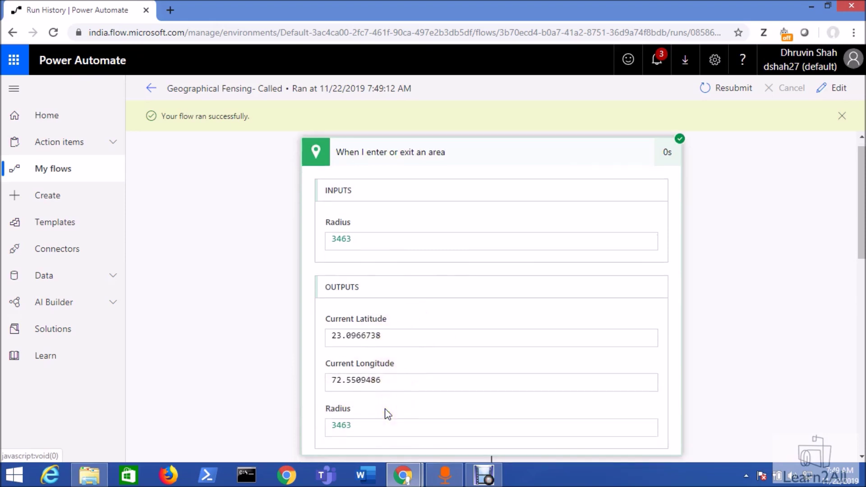
{"action": "scroll", "coordinate": [387, 413], "scroll_direction": "down", "scroll_amount": 1}
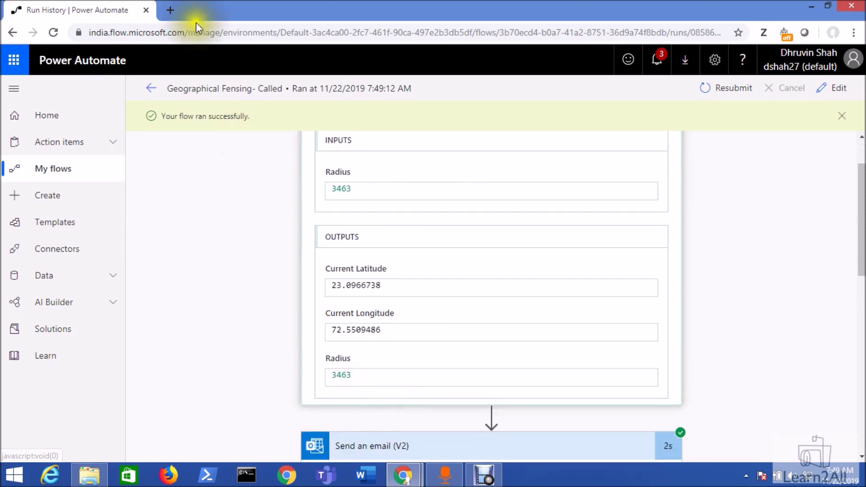
{"action": "left_click", "coordinate": [172, 10]}
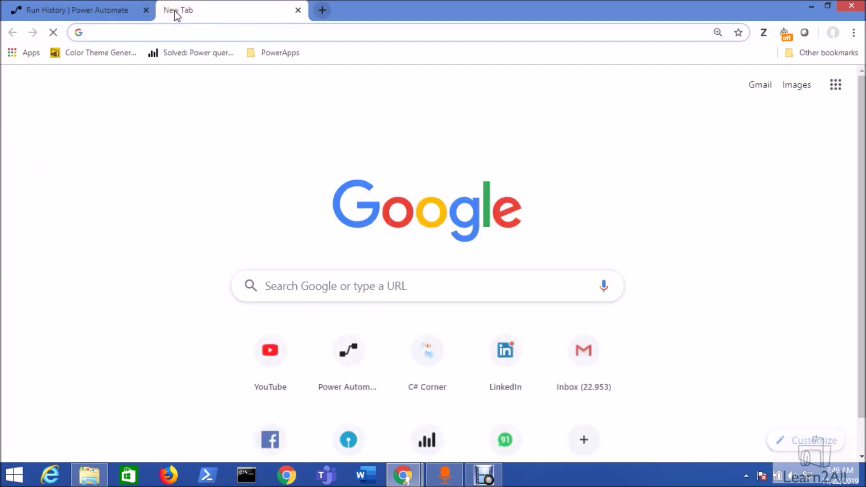
{"action": "type", "text": "mail."}
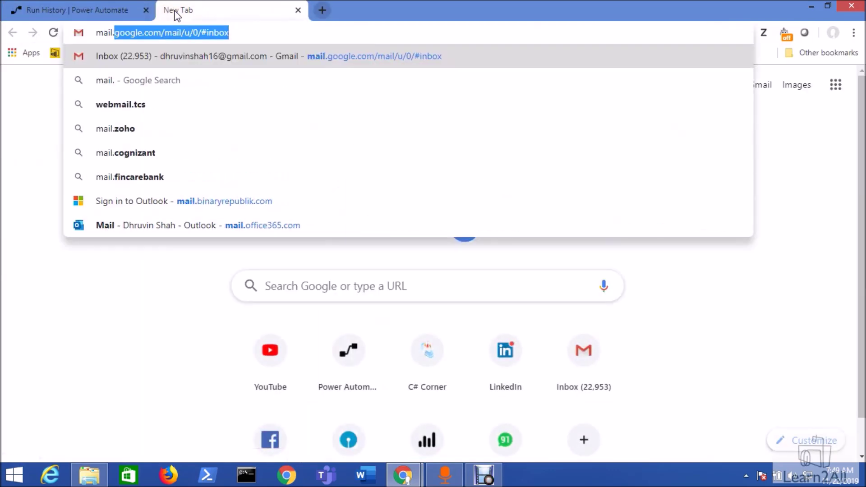
{"action": "type", "text": "office365.com"}
{"action": "key", "text": "Return"}
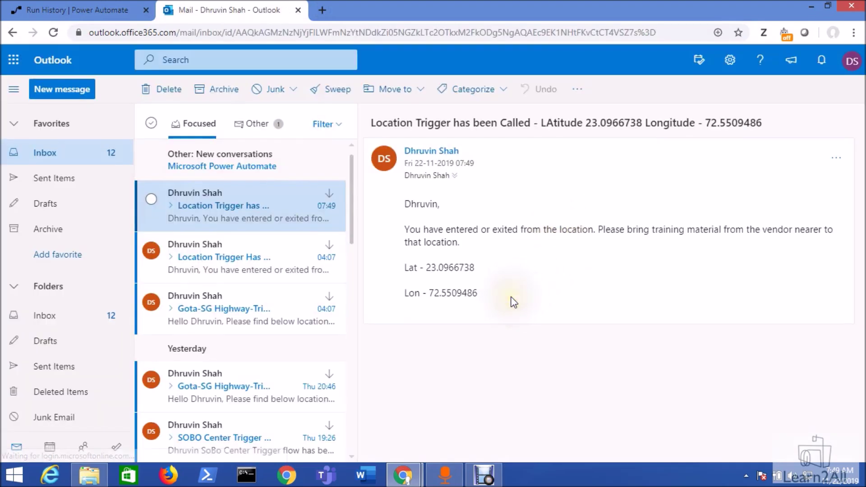
{"action": "left_click_drag", "start_coordinate": [522, 309], "coordinate": [429, 204]}
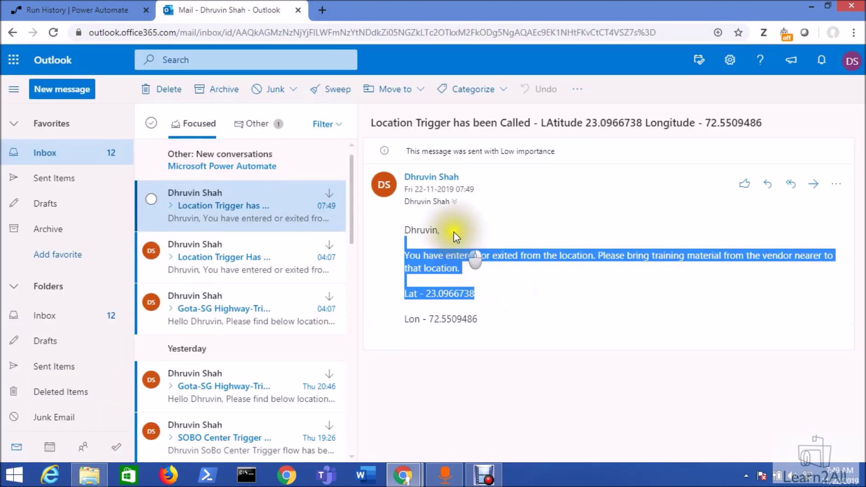
{"action": "left_click", "coordinate": [465, 312]}
{"action": "left_click", "coordinate": [115, 8]}
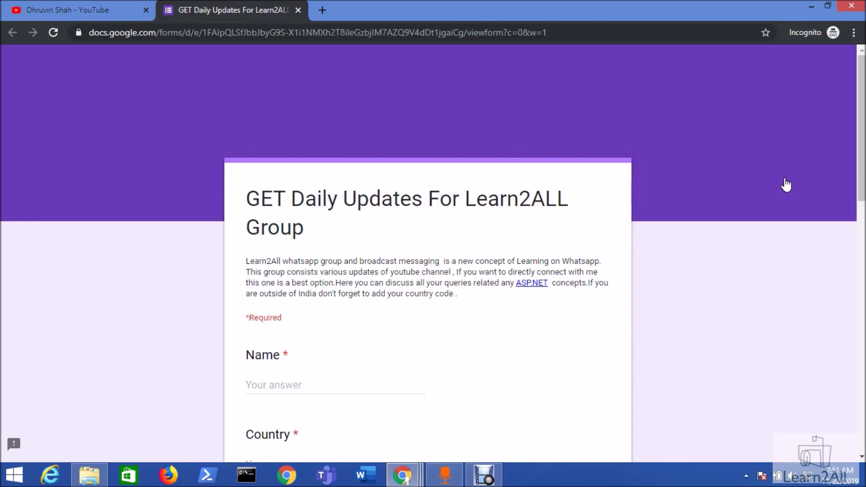
Switch back to the Learn2All YouTube channel tab
{"action": "left_click", "coordinate": [63, 10]}
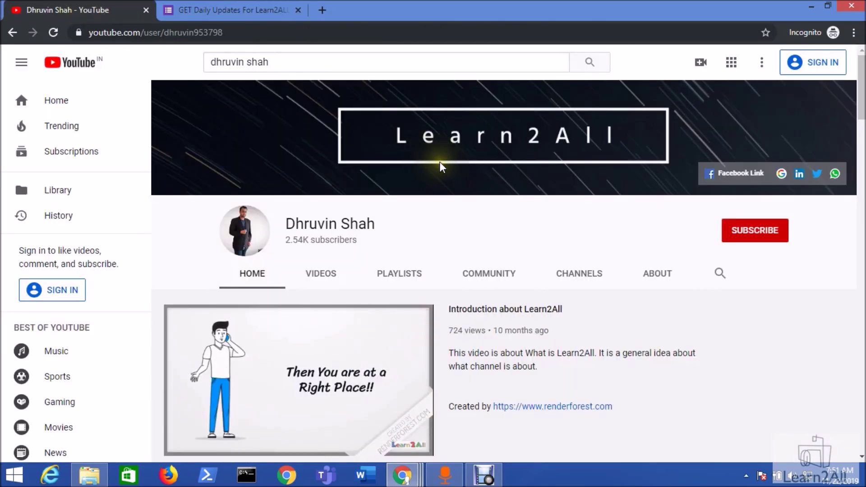